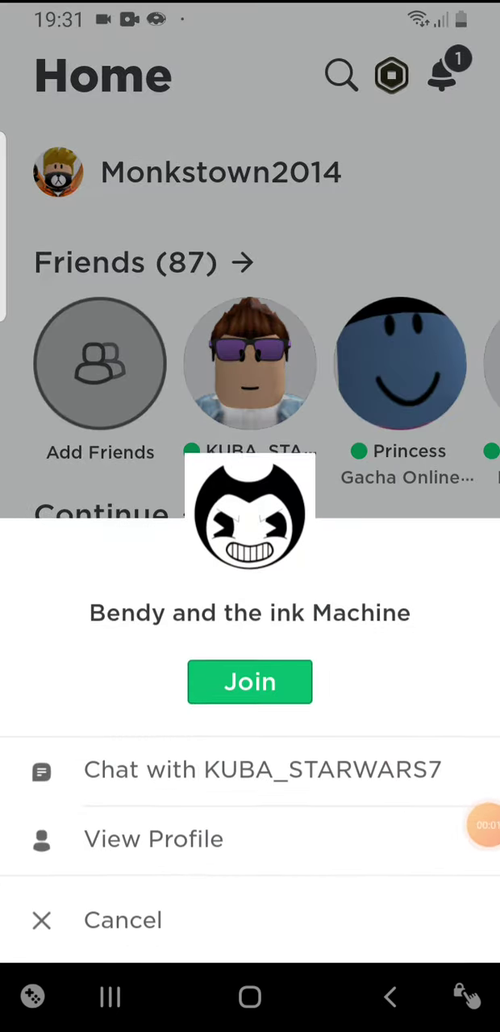
Dismiss the friend sheet, launch the recently played game, and teleport to the yellow backrooms
click(250, 242)
drag(403, 363, 201, 362)
drag(363, 363, 202, 363)
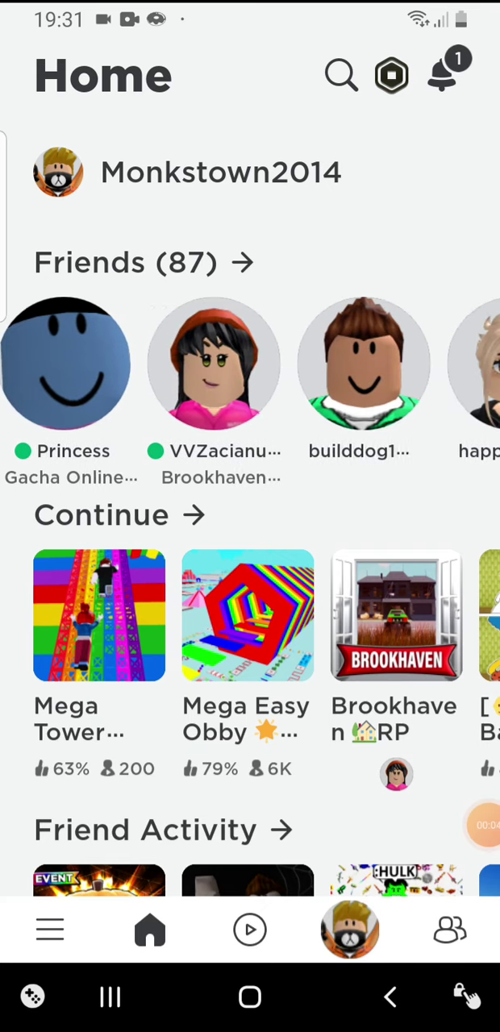
drag(121, 363, 443, 363)
drag(322, 613, 250, 612)
drag(363, 612, 201, 613)
drag(282, 613, 226, 613)
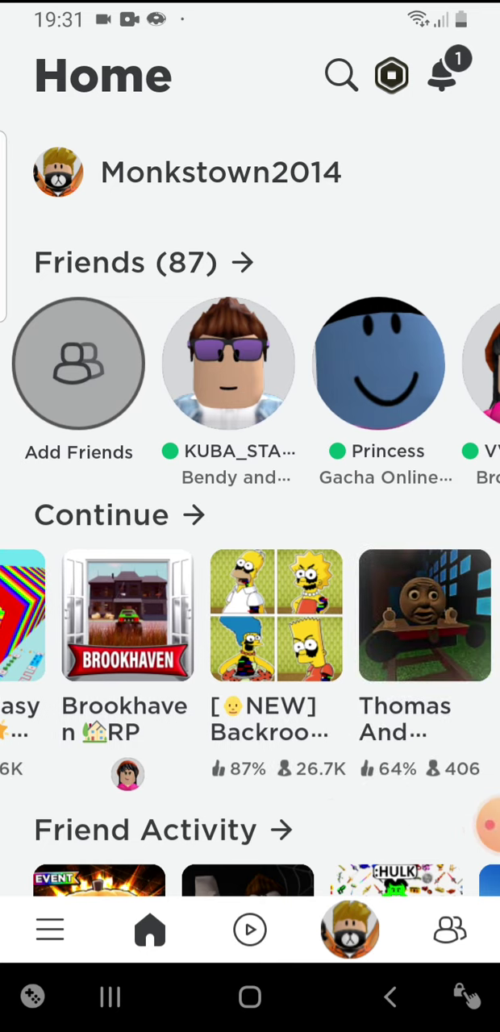
click(290, 613)
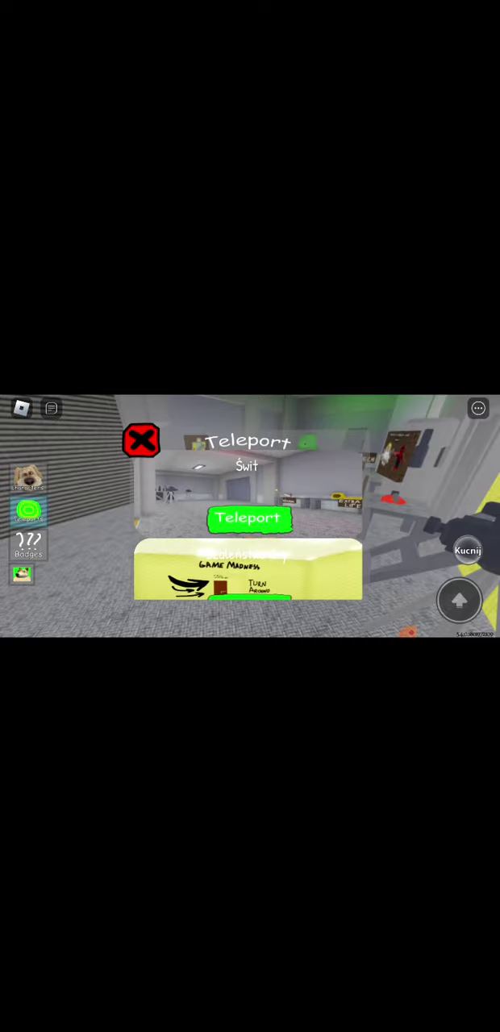
scroll(246, 516, down, 3)
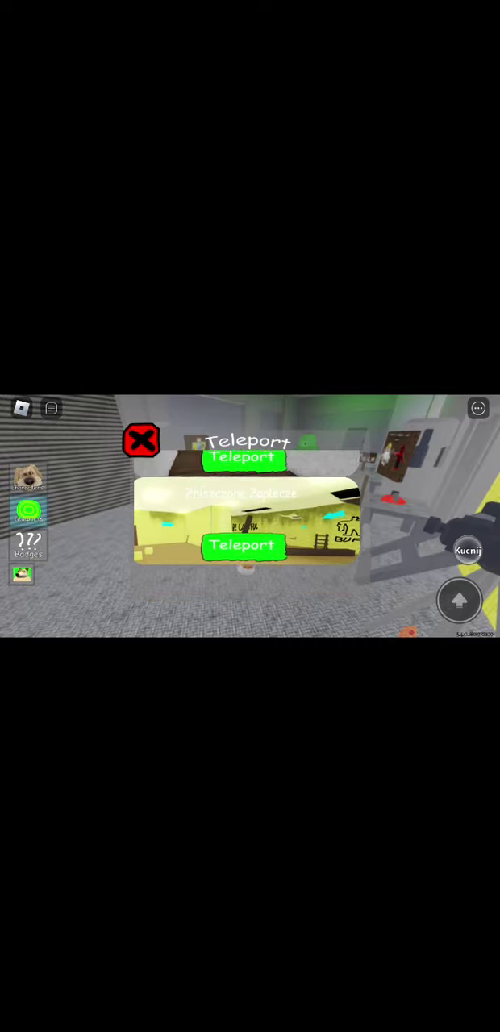
click(244, 512)
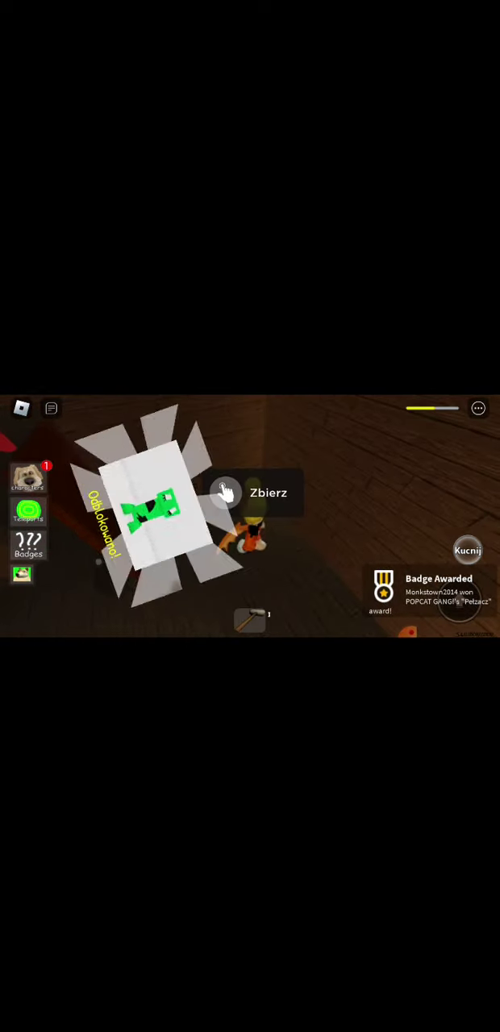
Collect the green crawler character with Zbierz
click(251, 492)
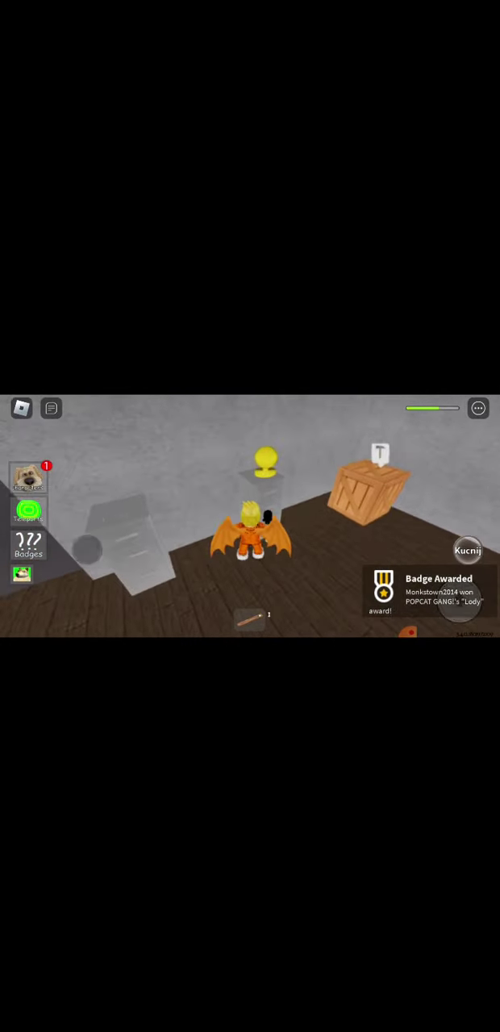
Collect the character found nearby with Zbierz
click(268, 542)
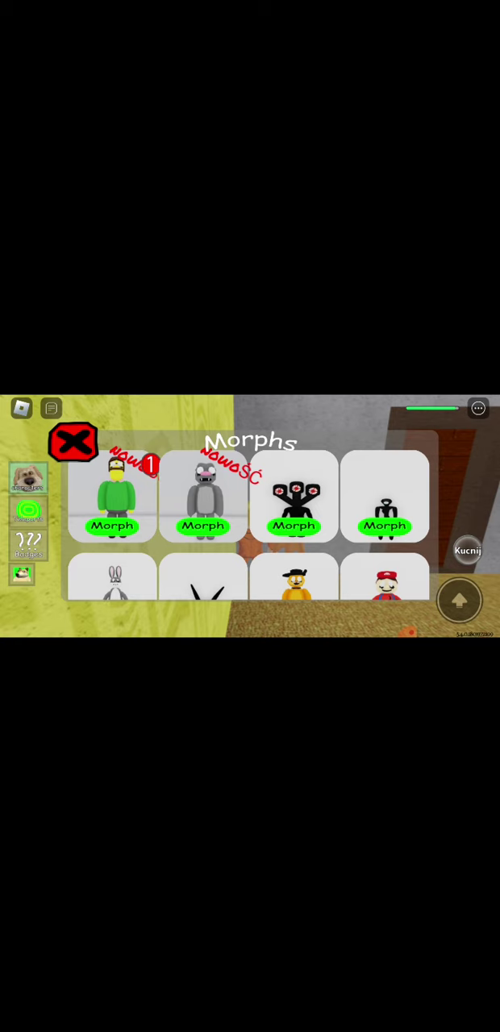
Dismiss the chat overlay and the Morphs collection to return to gameplay
click(51, 407)
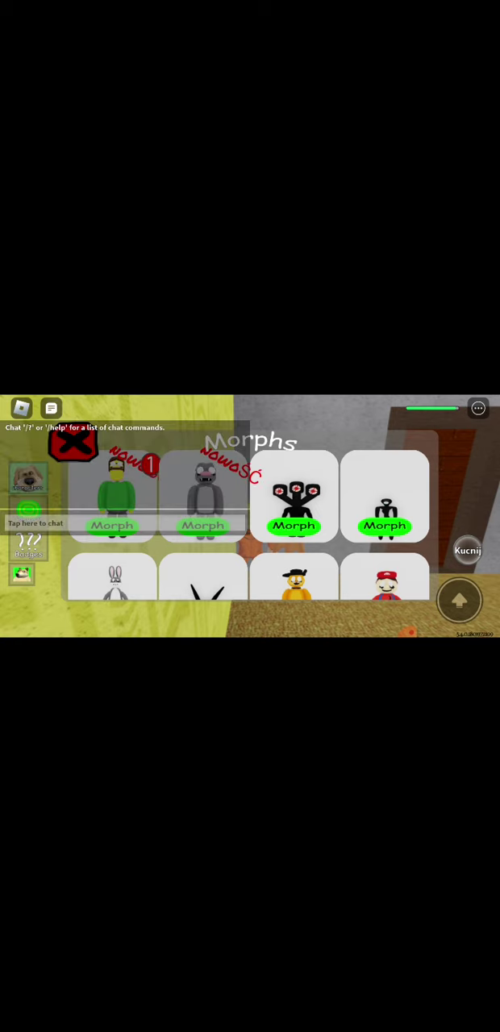
click(51, 407)
click(73, 443)
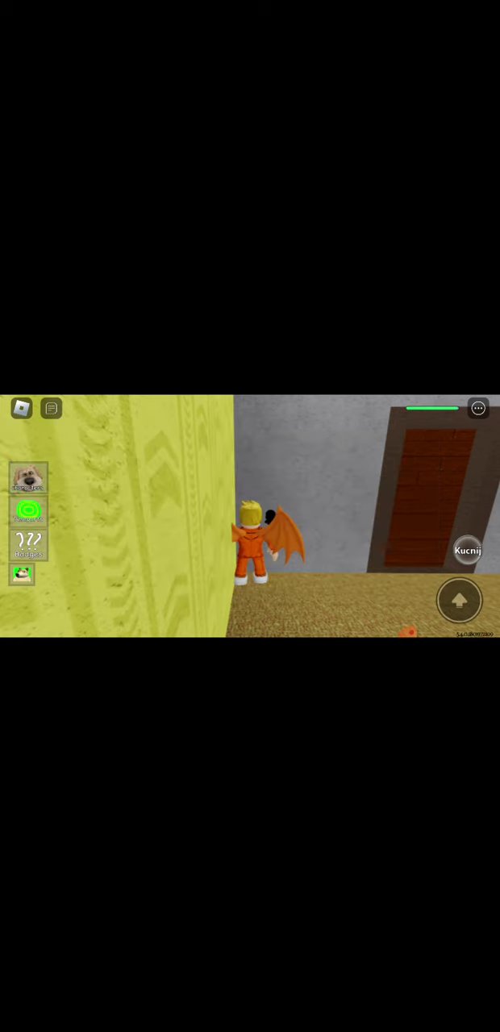
Run through the yellow corridor and room, try collecting the skin, and grab the key
click(28, 509)
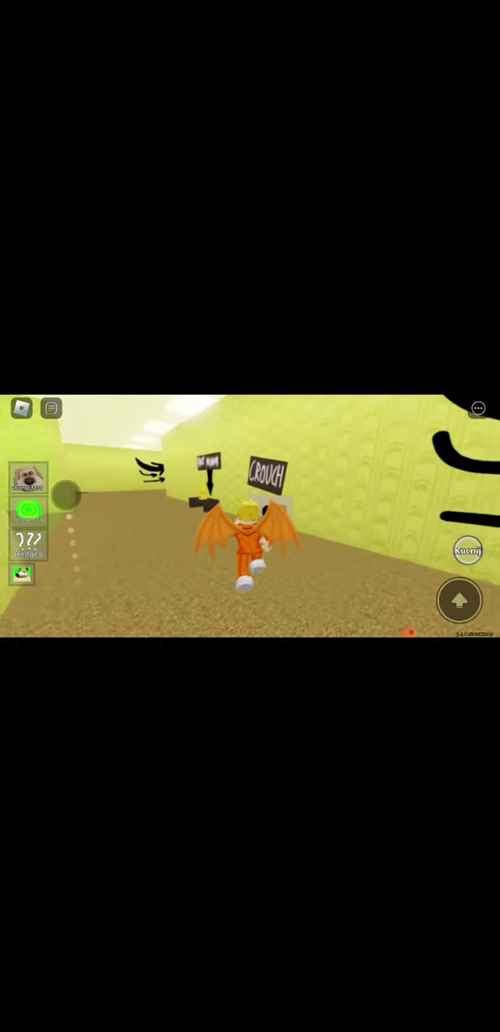
click(309, 497)
drag(81, 593, 81, 515)
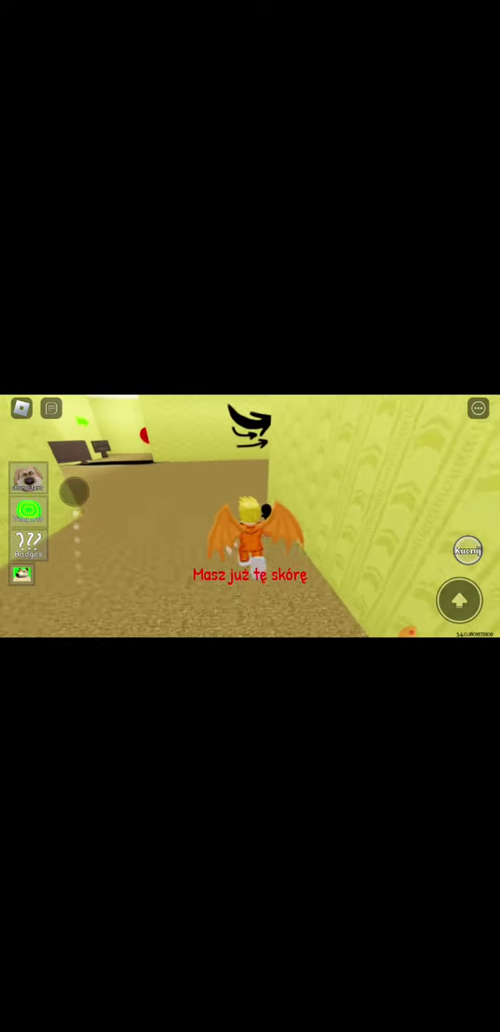
drag(81, 592, 80, 516)
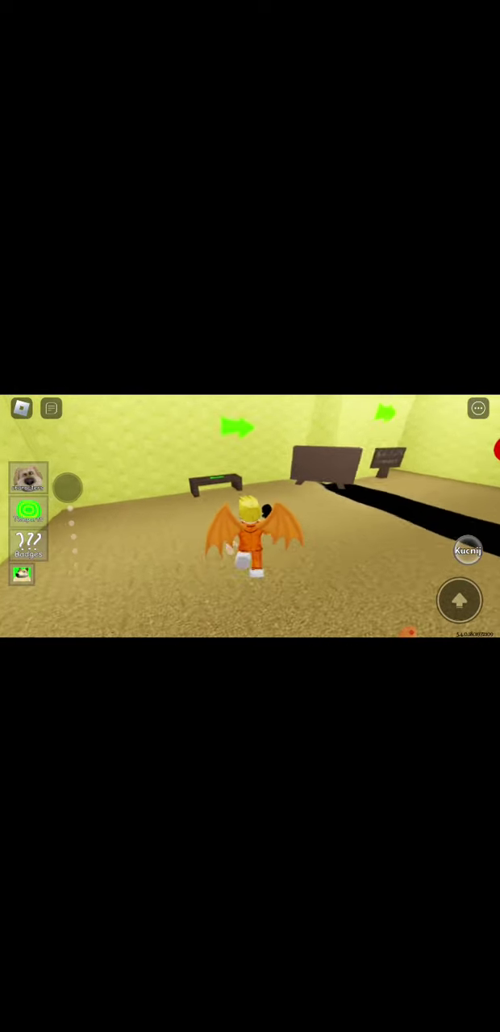
click(242, 513)
drag(81, 593, 81, 516)
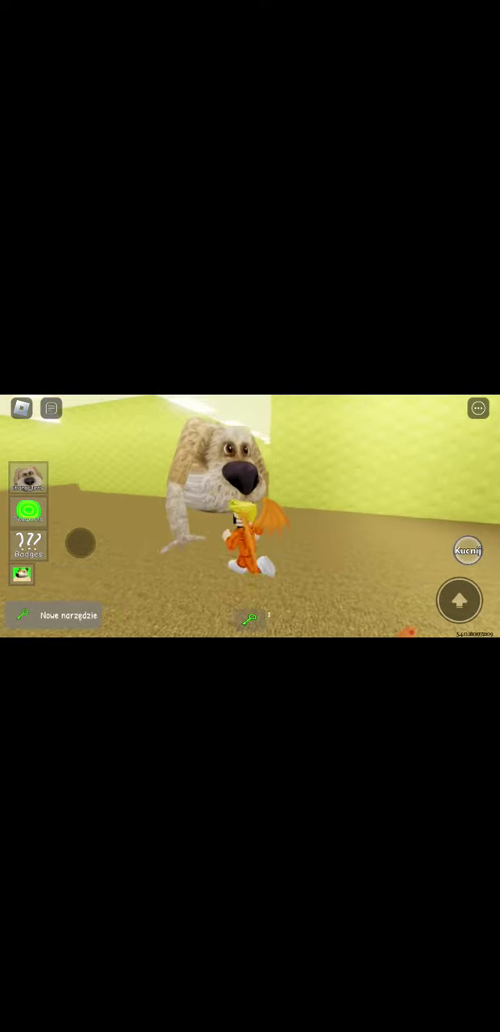
Teleport from the destination list to a different yellow room
click(28, 509)
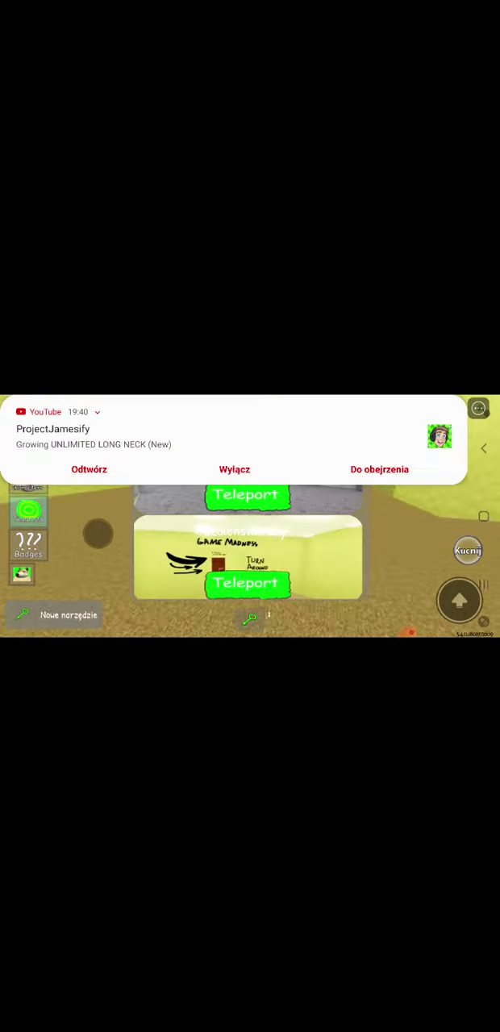
drag(247, 580, 248, 500)
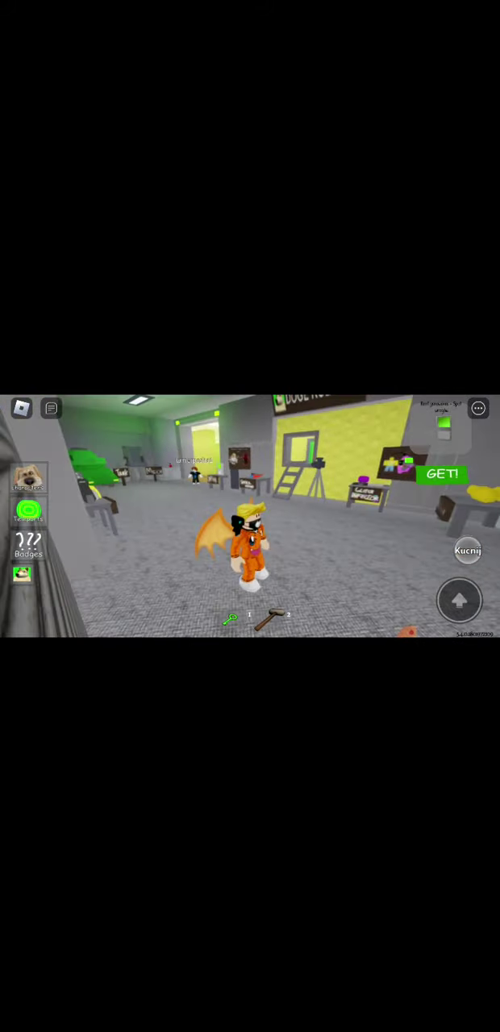
click(28, 510)
scroll(247, 532, down, 3)
scroll(248, 532, down, 1)
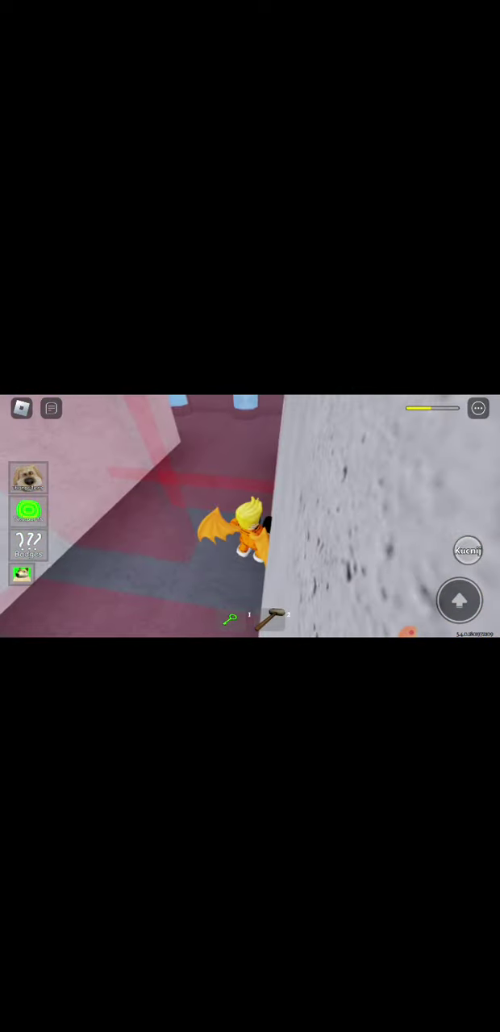
drag(363, 500, 242, 500)
Walk along the pink corridor with the camera pulled back behind the character
drag(363, 500, 282, 484)
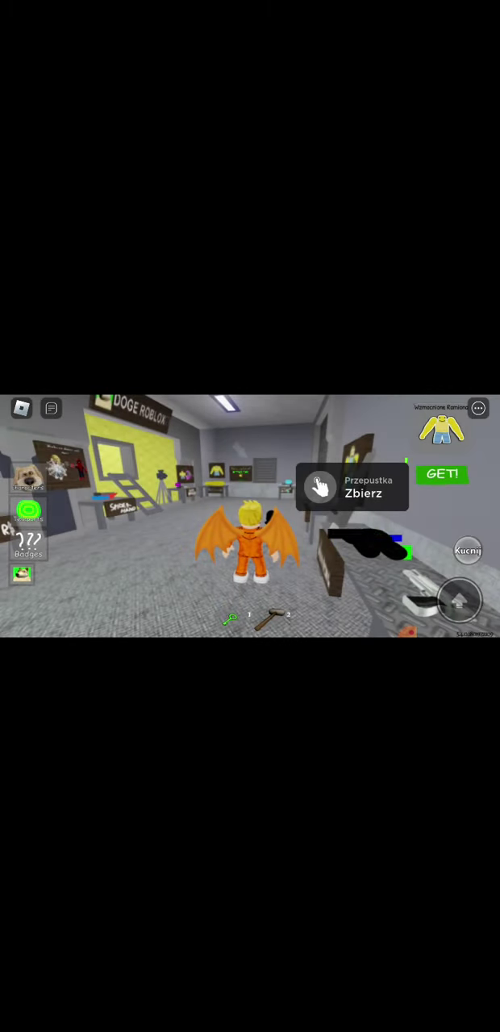
click(28, 509)
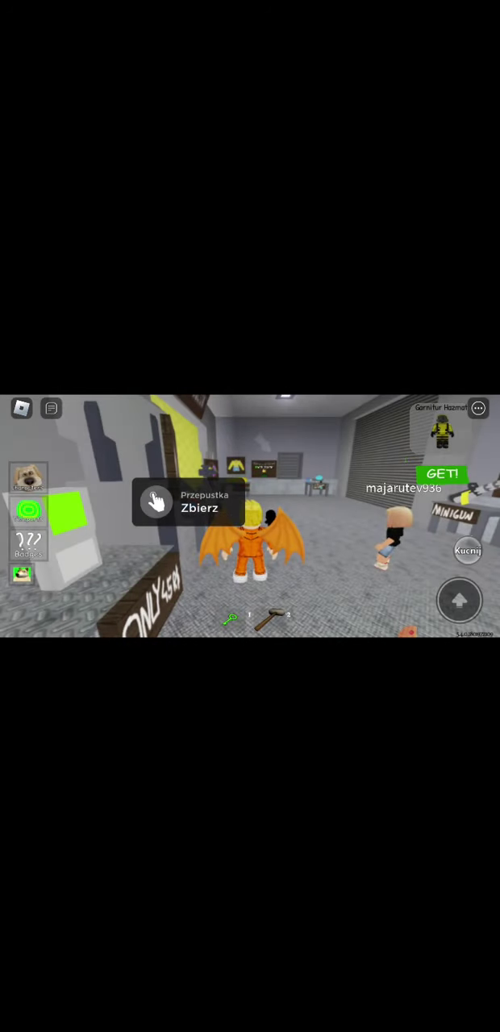
Teleport to the parkour corridor and angle the camera down on the character
click(28, 509)
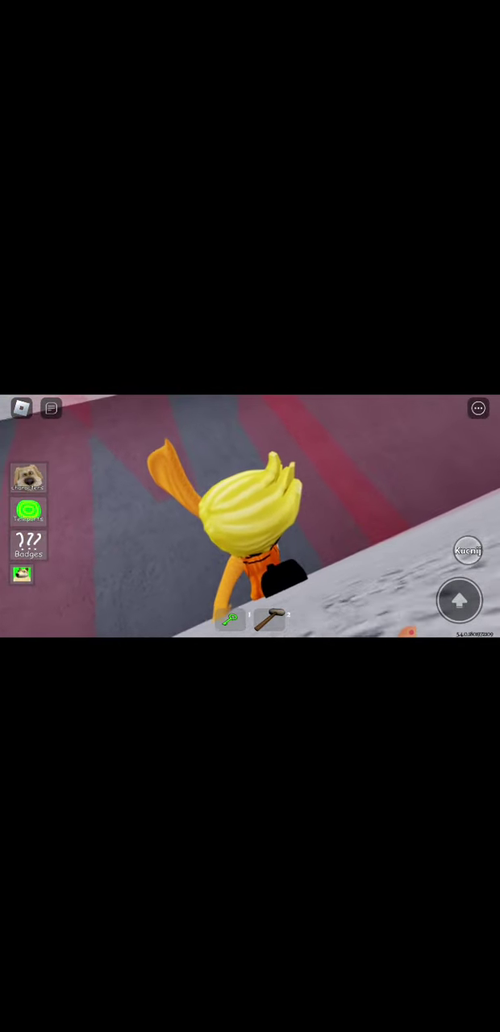
drag(323, 484, 241, 524)
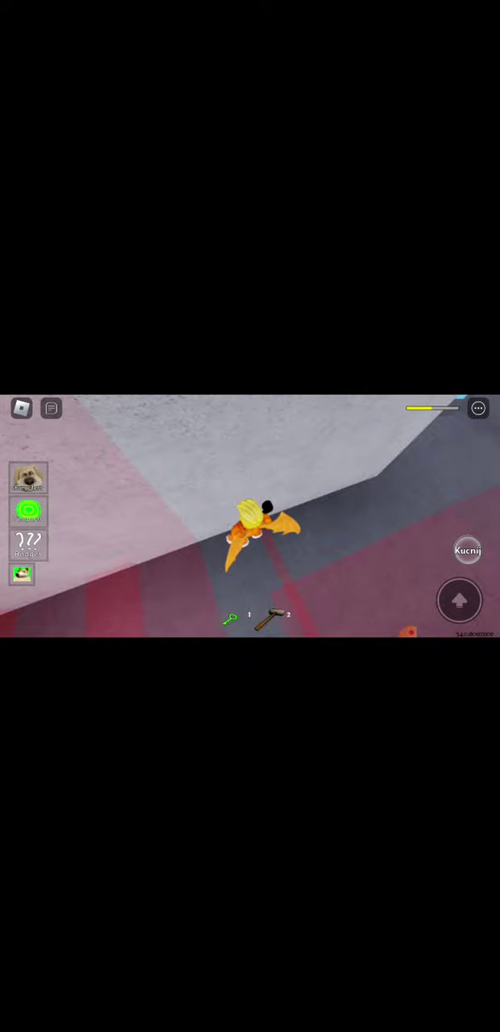
Run the parkour to the blue-pillared room, dismiss the Odblokowano! splash, and reach the SUP! poster
drag(93, 556, 157, 581)
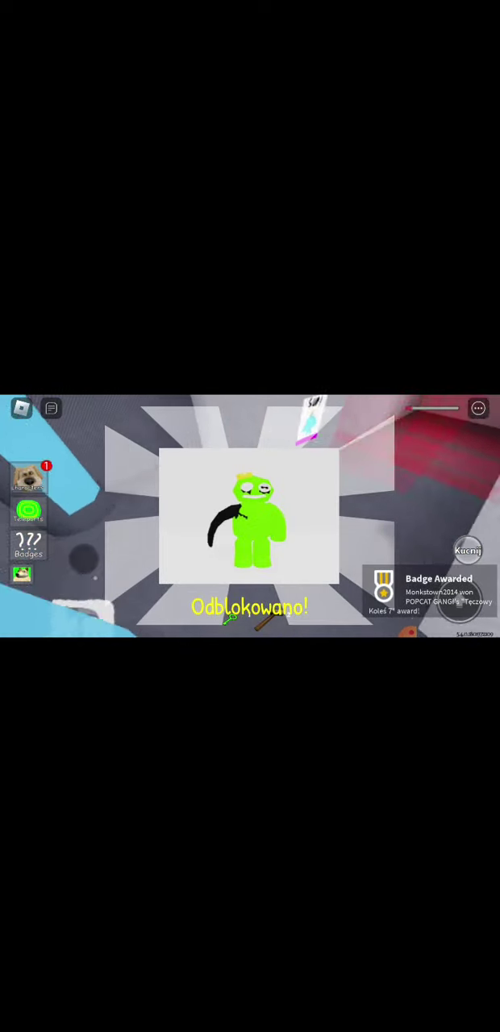
click(250, 516)
drag(64, 564, 65, 516)
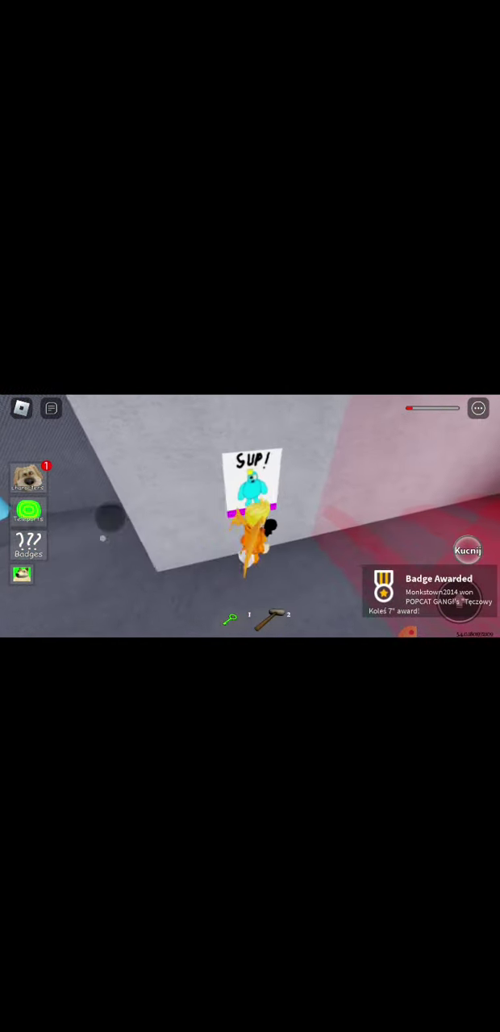